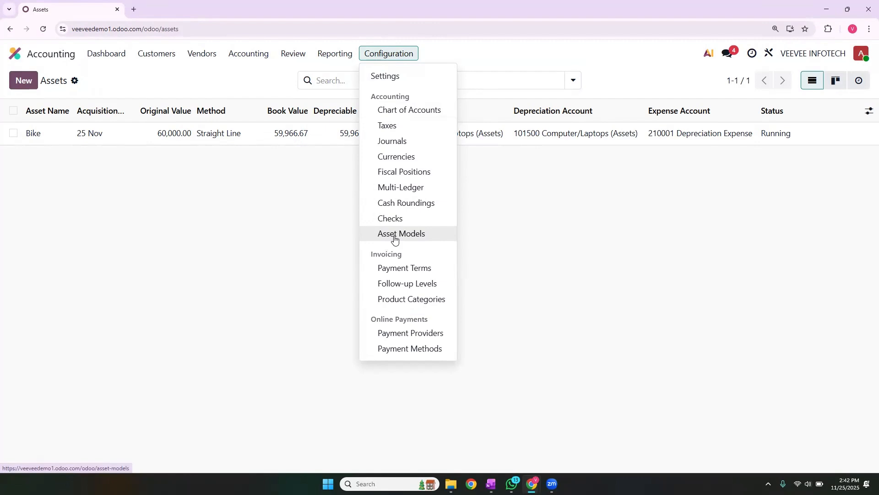
# Create a new asset model named Laptop from the accounting asset models list
pyautogui.click(394, 236)
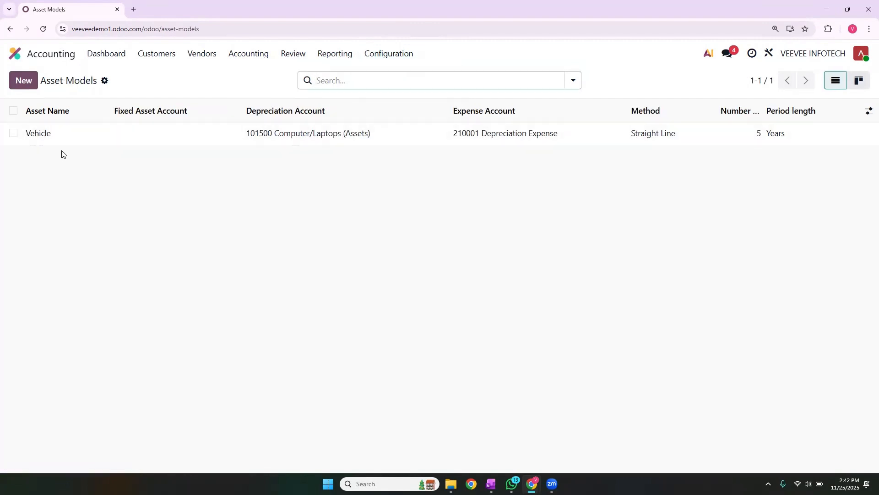
pyautogui.click(22, 87)
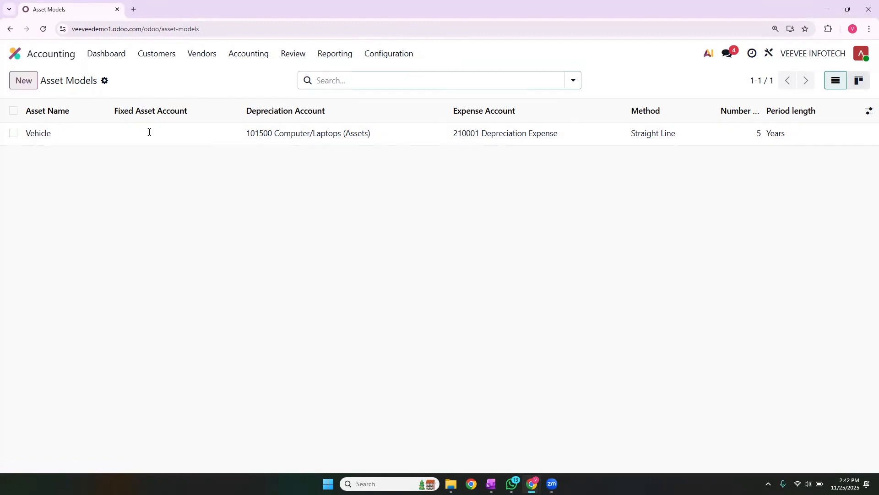
pyautogui.write('La')
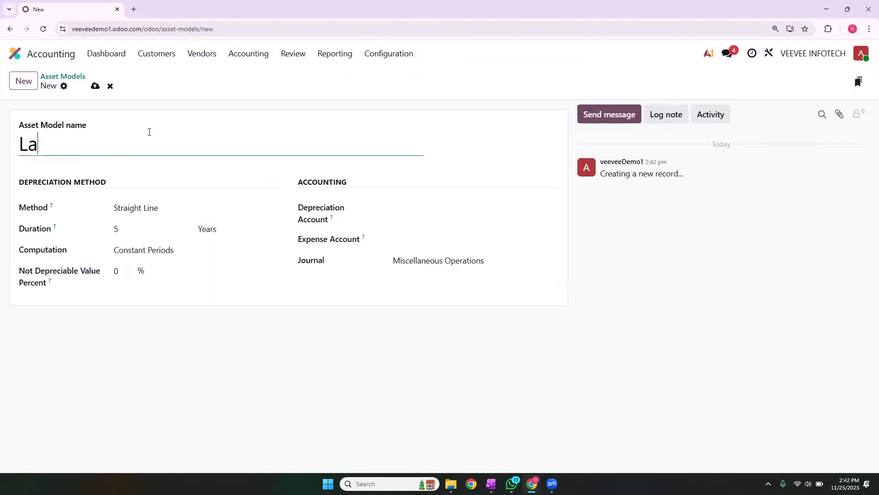
pyautogui.press('BackSpace')
pyautogui.press('BackSpace')
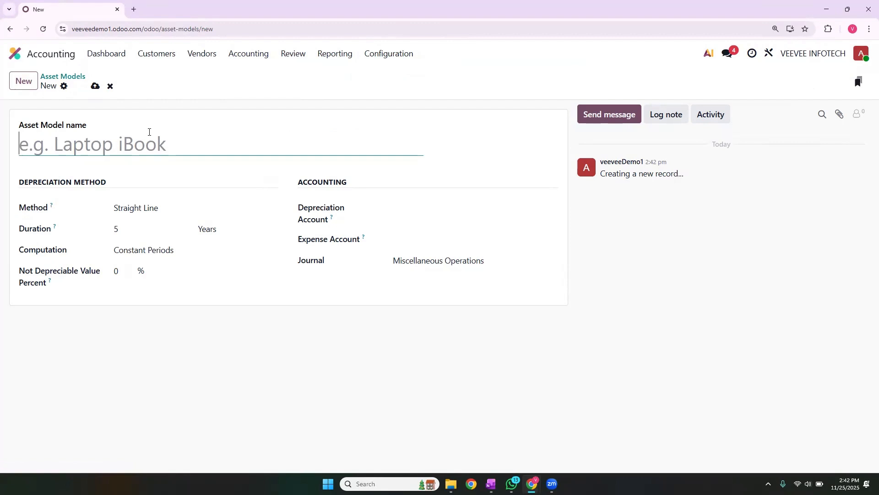
pyautogui.write('Laptop')
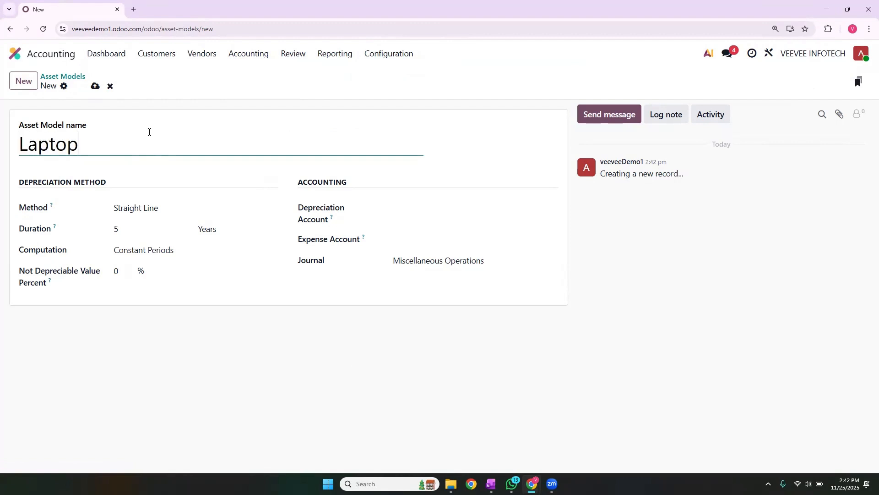
# Set the model's depreciation to the Straight Line method over 5 years, computed with Constant Periods
pyautogui.click(126, 206)
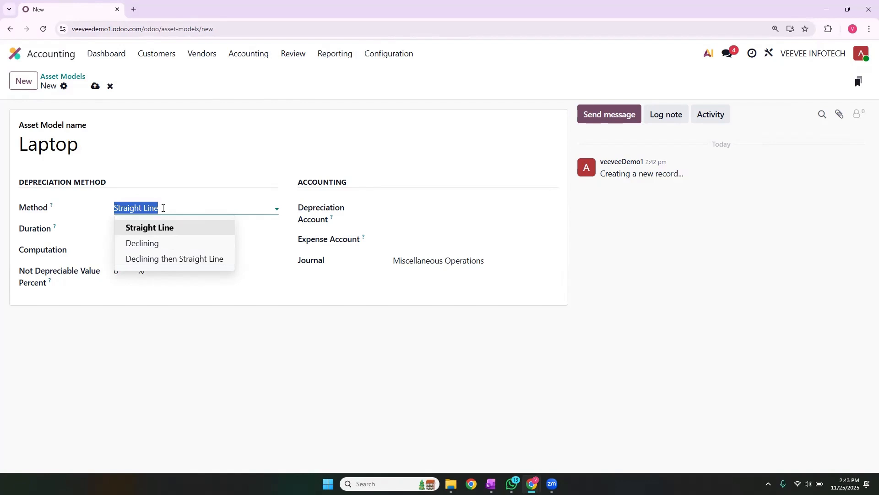
pyautogui.click(163, 208)
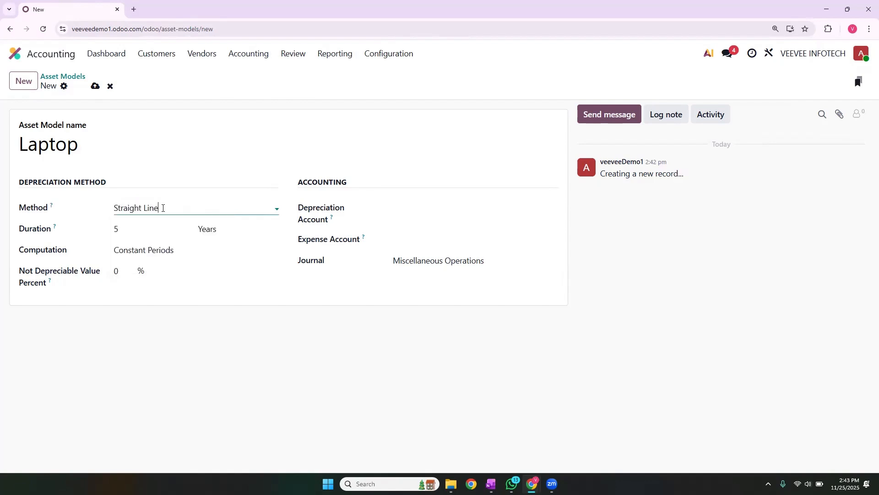
pyautogui.click(130, 225)
pyautogui.write('3')
pyautogui.press('BackSpace')
pyautogui.write('5')
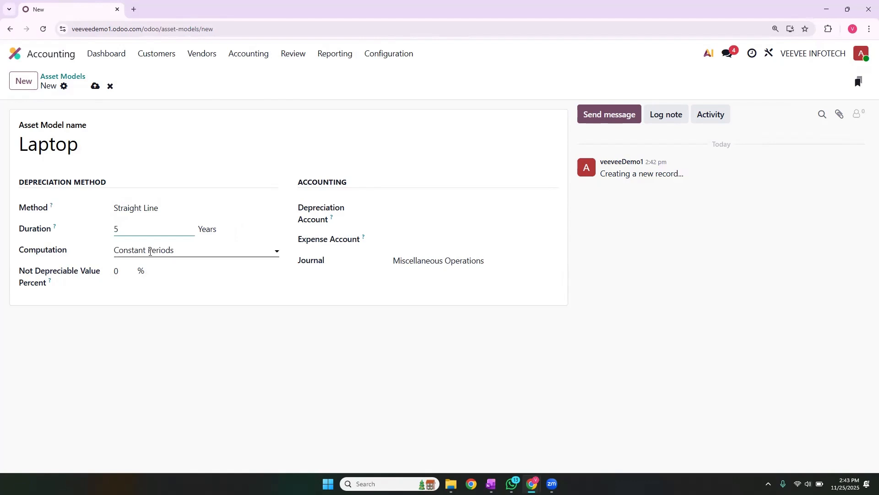
pyautogui.click(150, 252)
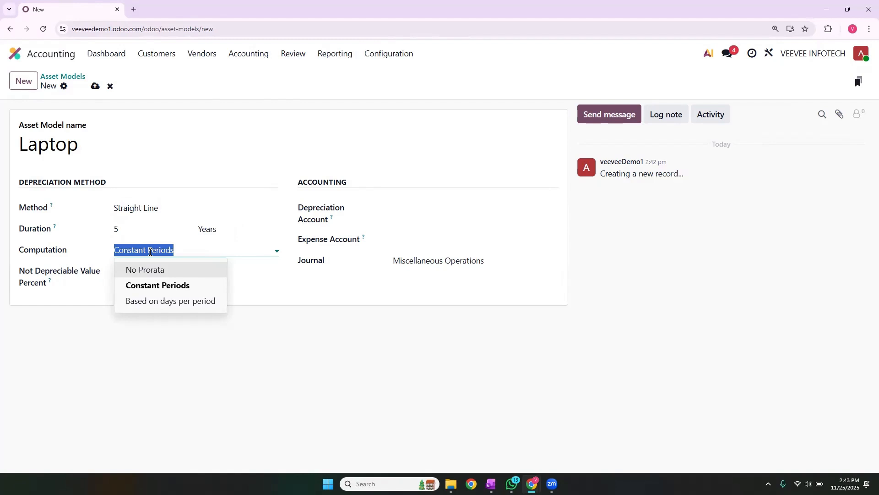
pyautogui.click(150, 252)
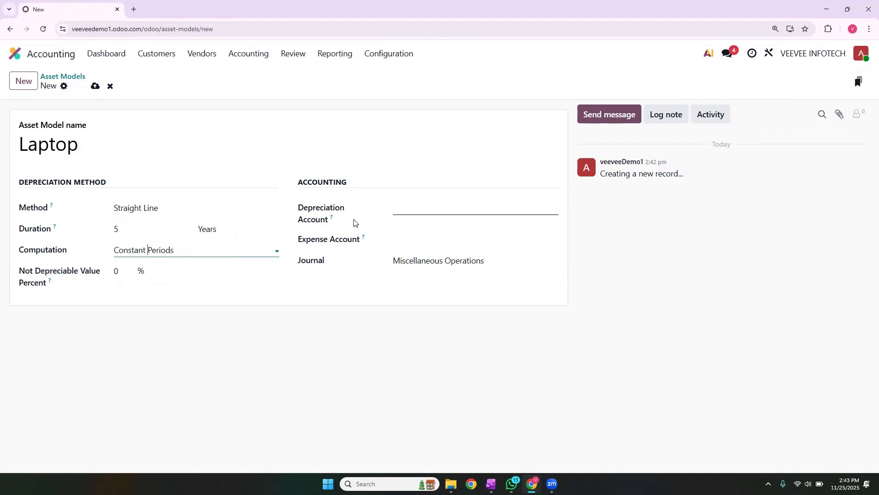
# Assign 101500 Computer/Laptops (Assets) as the Laptop model's depreciation account
pyautogui.click(420, 211)
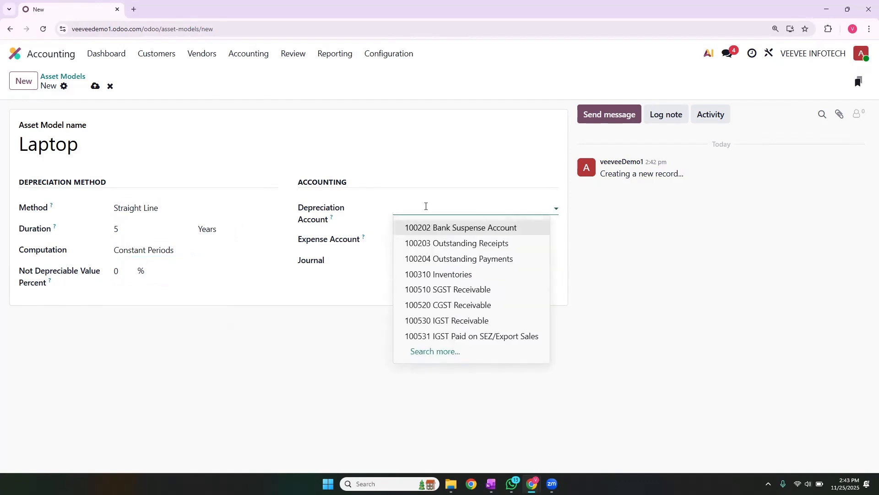
pyautogui.write('lap')
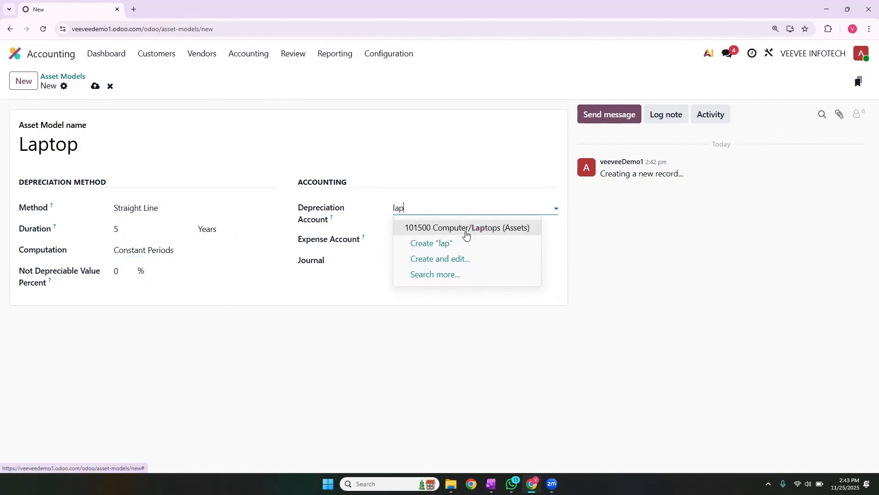
pyautogui.click(466, 234)
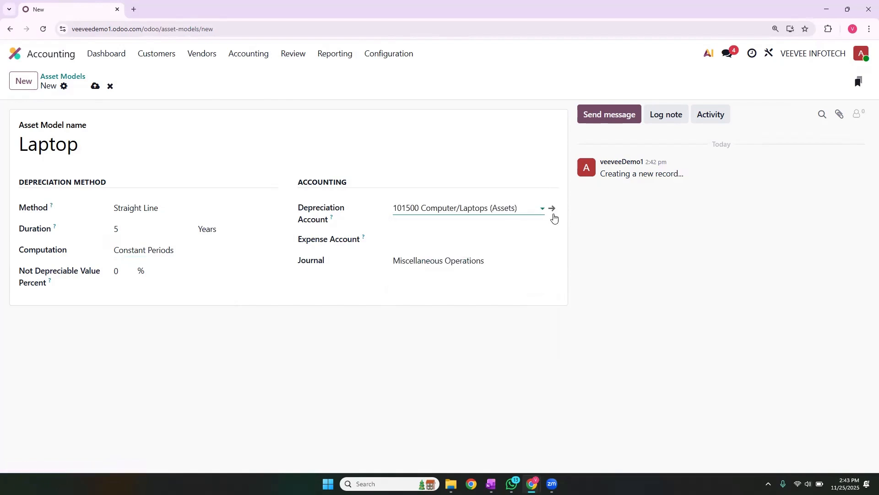
pyautogui.click(553, 209)
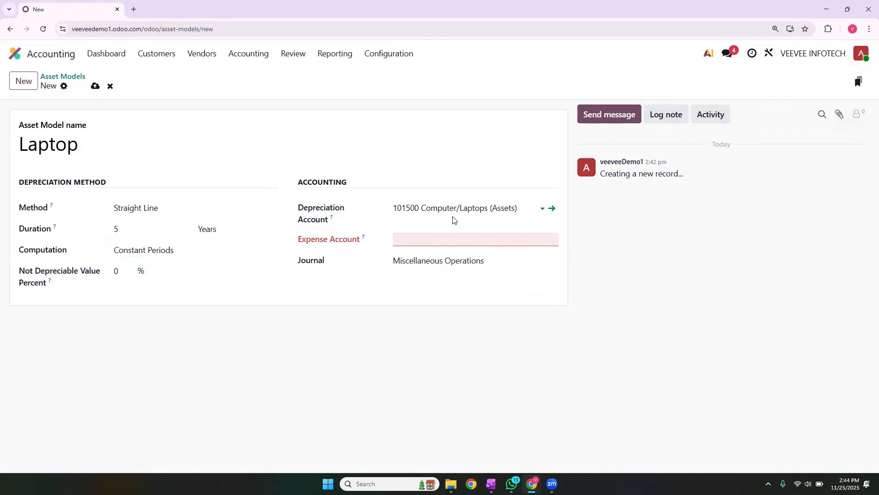
# Assign 210001 Depreciation Expense as the model's expense account and save the asset model
pyautogui.click(430, 242)
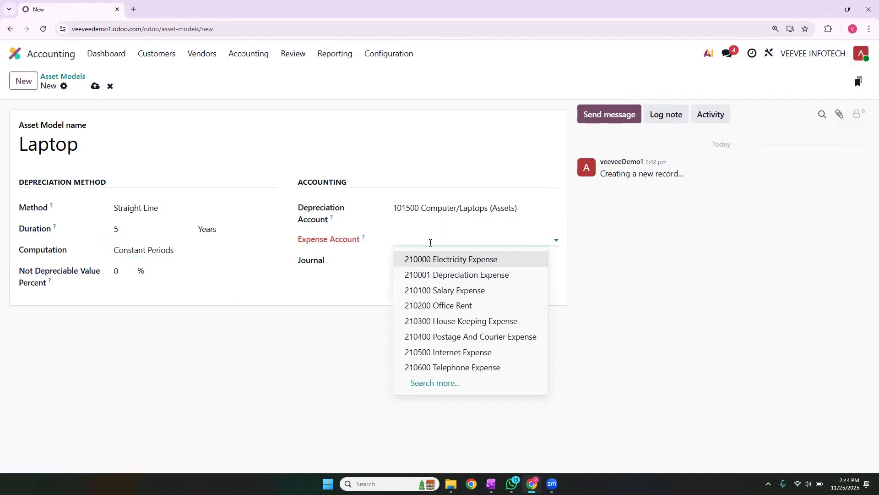
pyautogui.write('dep')
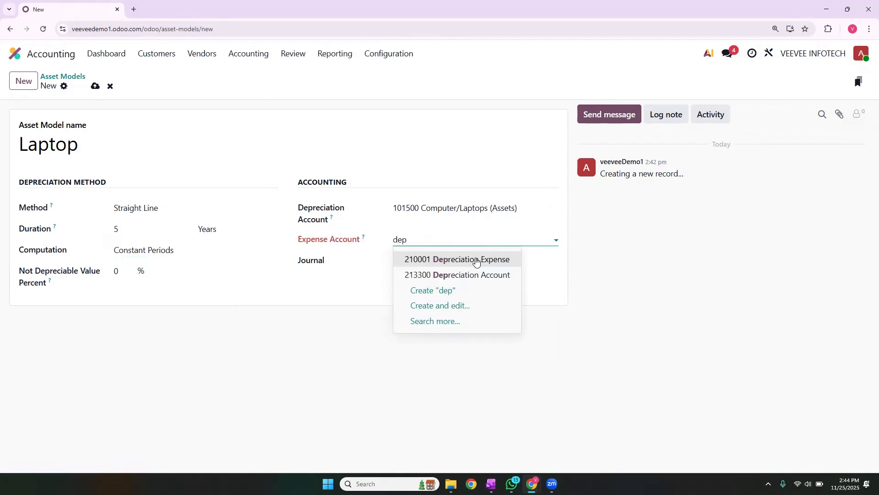
pyautogui.click(472, 261)
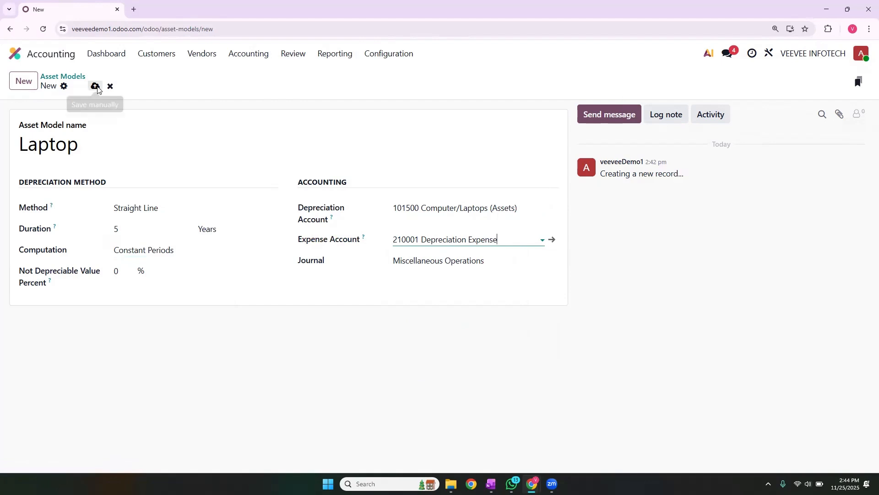
pyautogui.click(95, 86)
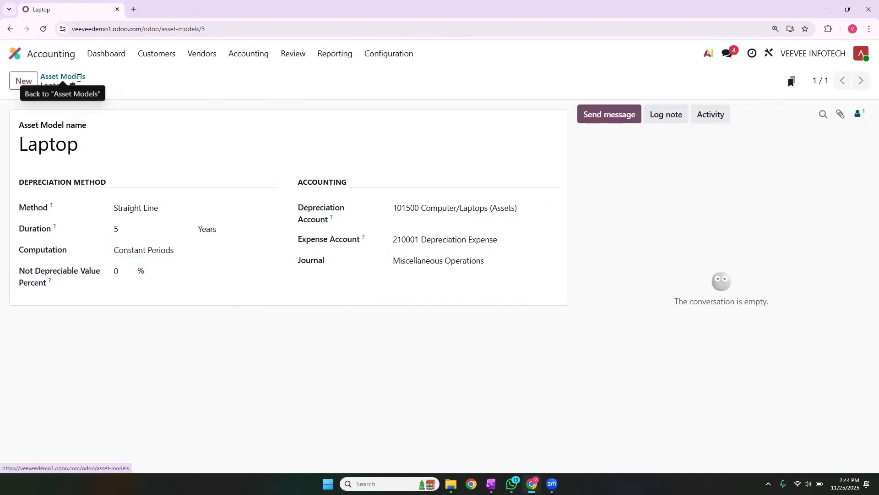
# Go to the Assets list and start a new asset named Laptop
pyautogui.click(65, 77)
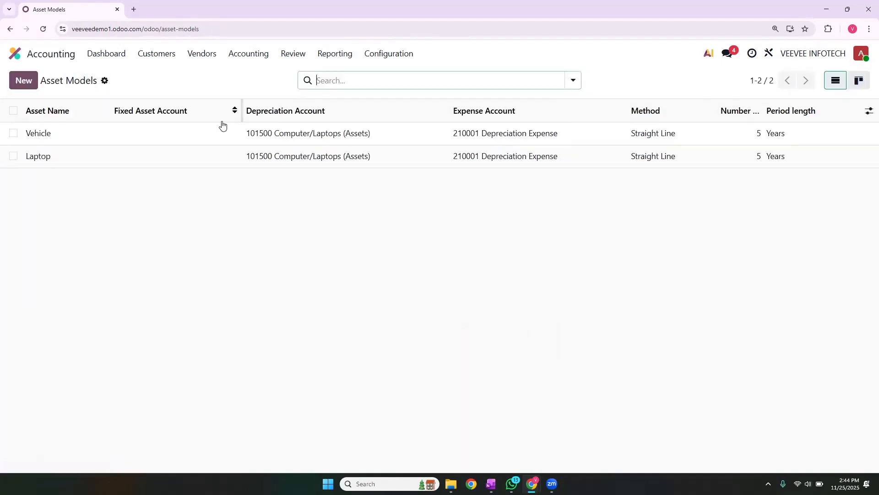
pyautogui.click(256, 58)
pyautogui.click(255, 143)
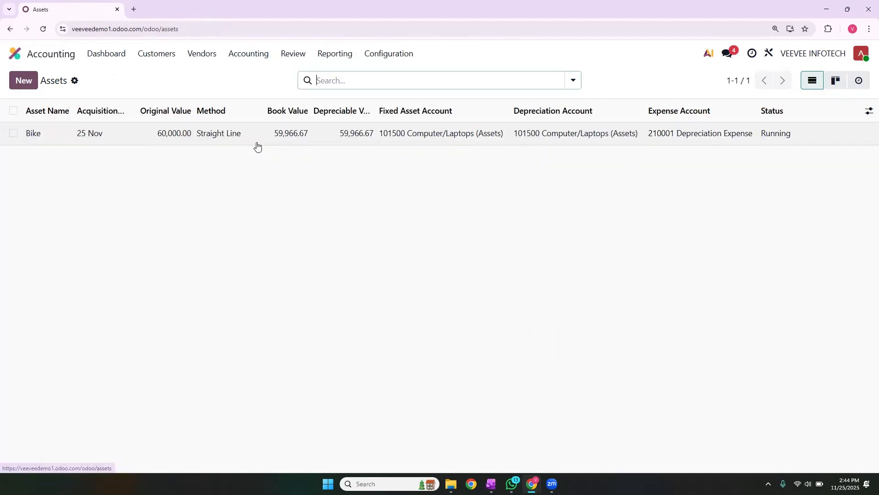
pyautogui.click(25, 81)
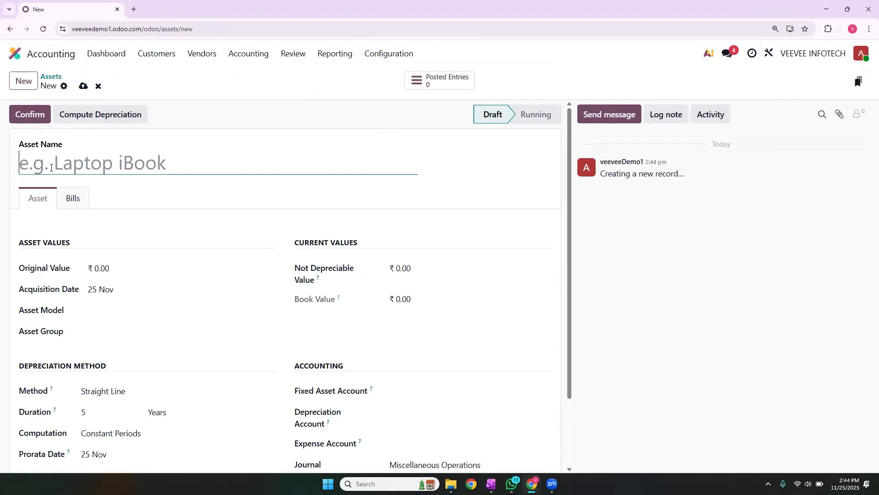
pyautogui.write('Lpa')
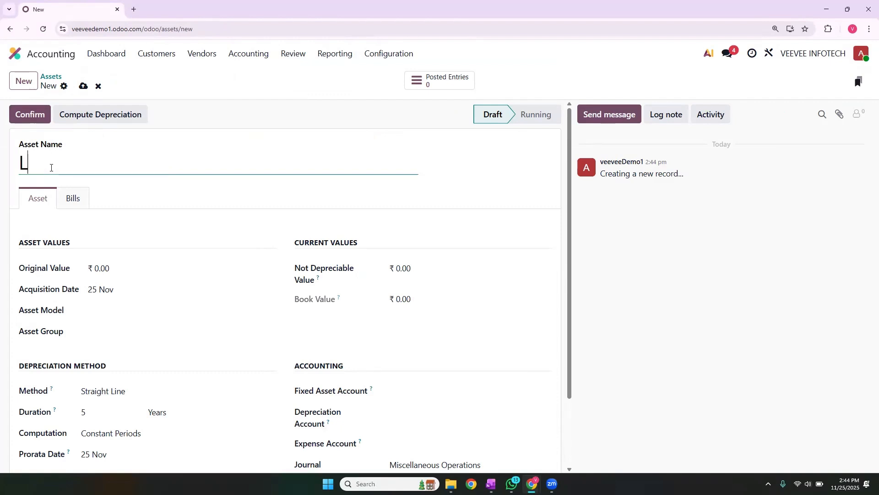
pyautogui.press('BackSpace')
pyautogui.press('BackSpace')
pyautogui.write('aptop')
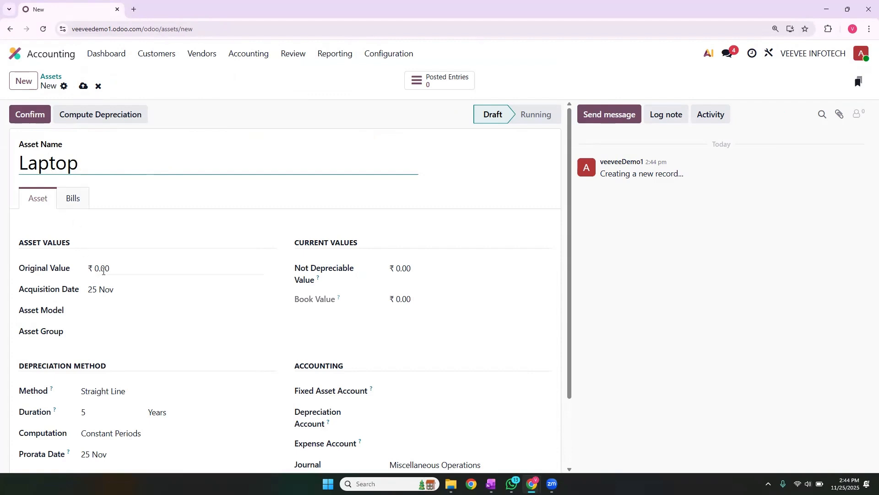
# Set the asset's original value to 70000 and its acquisition date to 25 November 2025
pyautogui.click(103, 269)
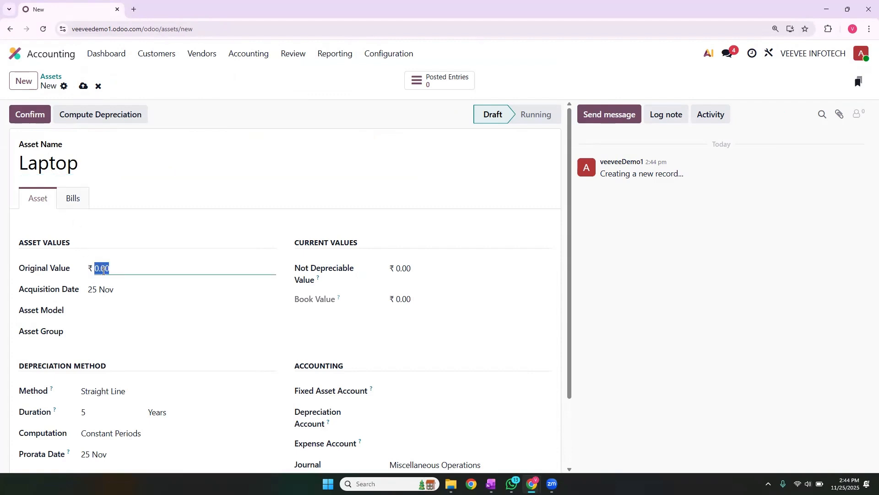
pyautogui.write('70000')
pyautogui.click(110, 289)
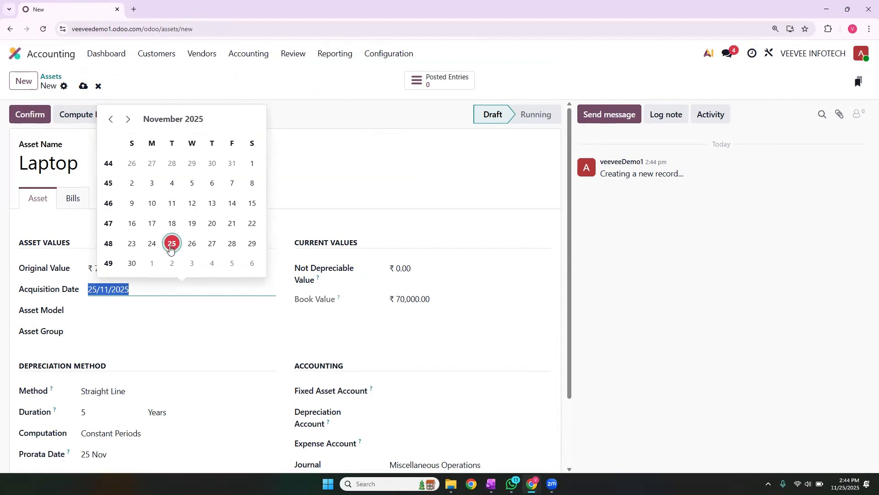
pyautogui.click(170, 248)
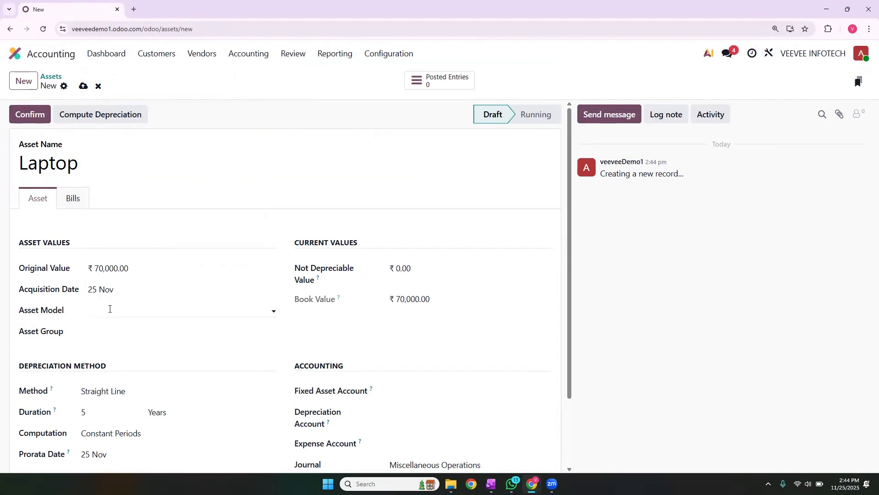
# Apply the Laptop asset model to the new asset, leaving the asset group empty
pyautogui.click(109, 310)
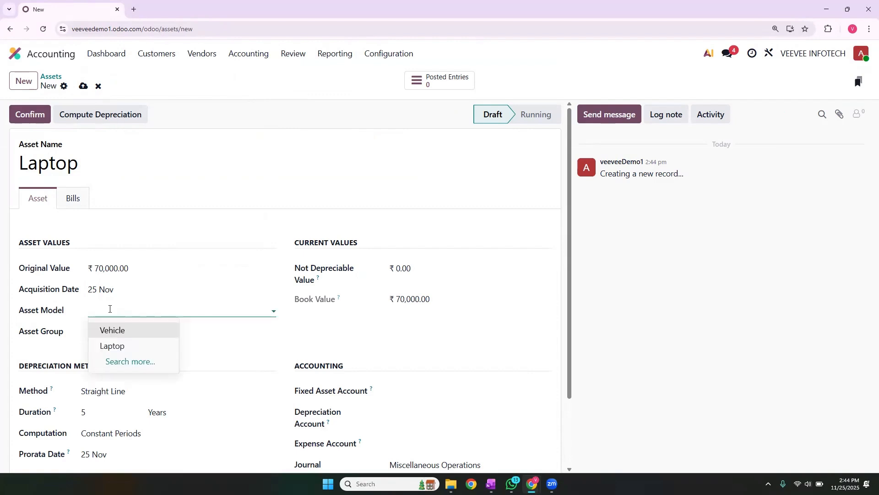
pyautogui.click(113, 345)
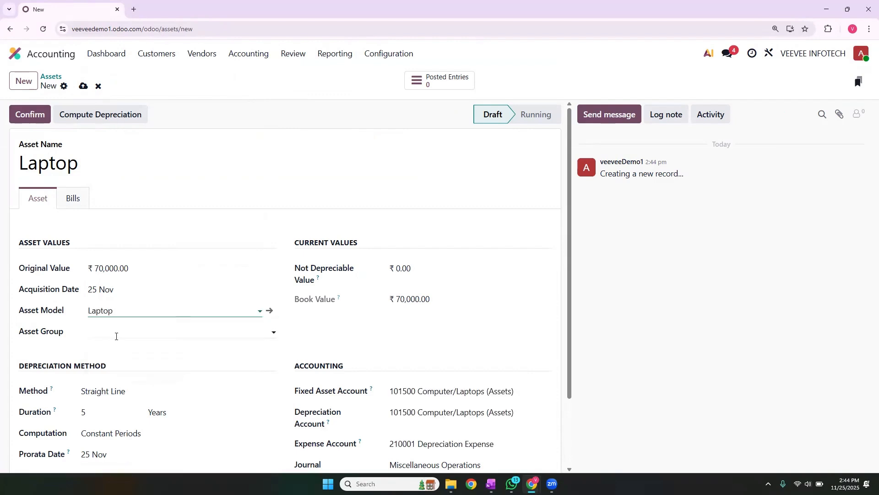
pyautogui.click(116, 336)
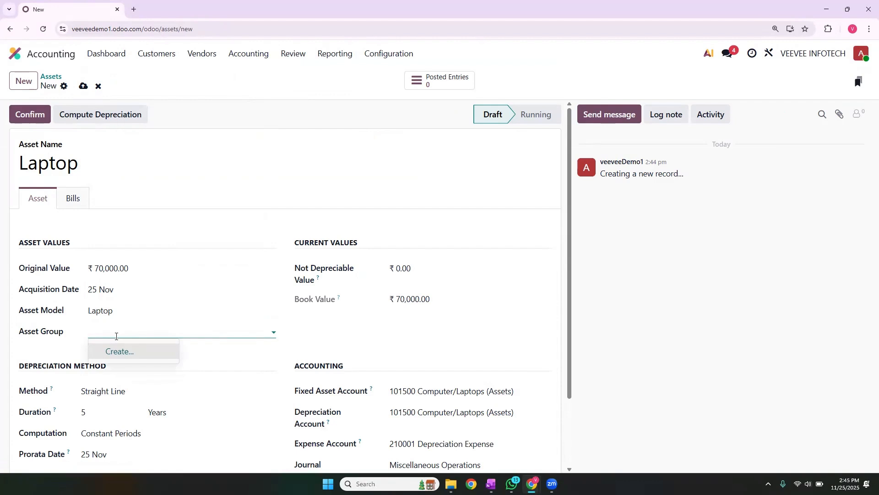
pyautogui.click(116, 336)
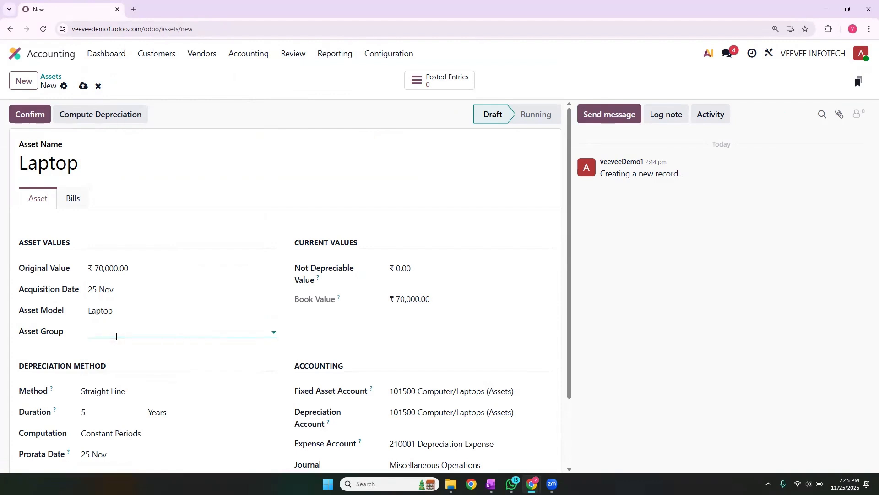
# Review the asset's depreciation and accounting values, then save and confirm the Laptop asset
pyautogui.scroll(-1, 156, 308)
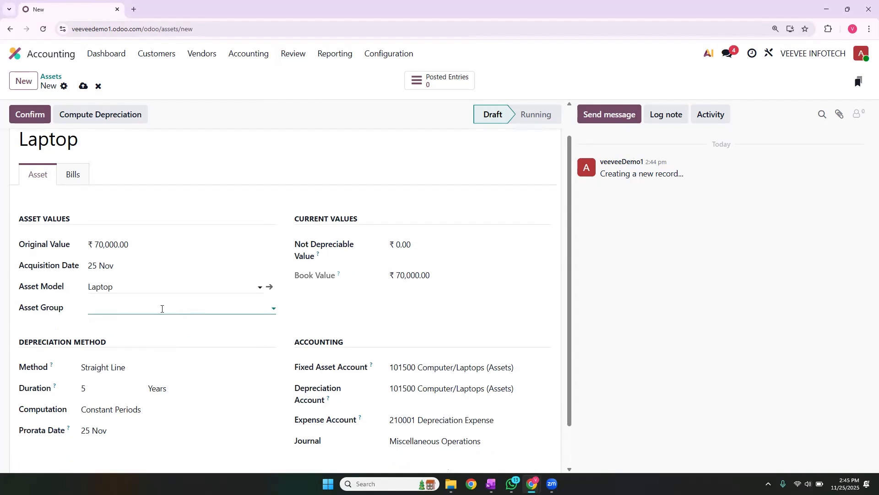
pyautogui.scroll(-1, 275, 298)
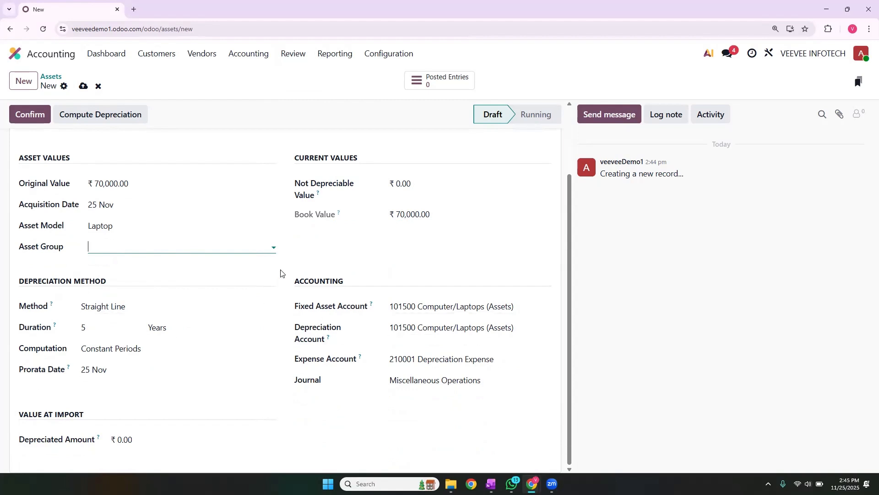
pyautogui.scroll(2, 281, 274)
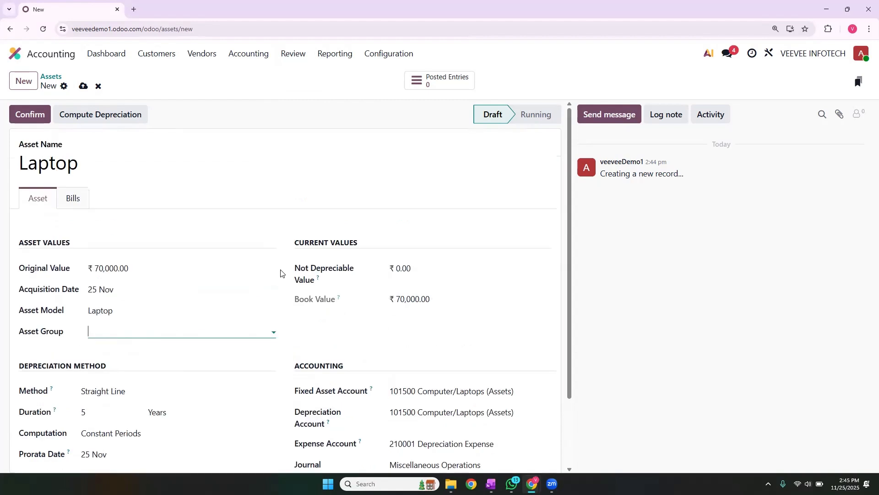
pyautogui.click(83, 86)
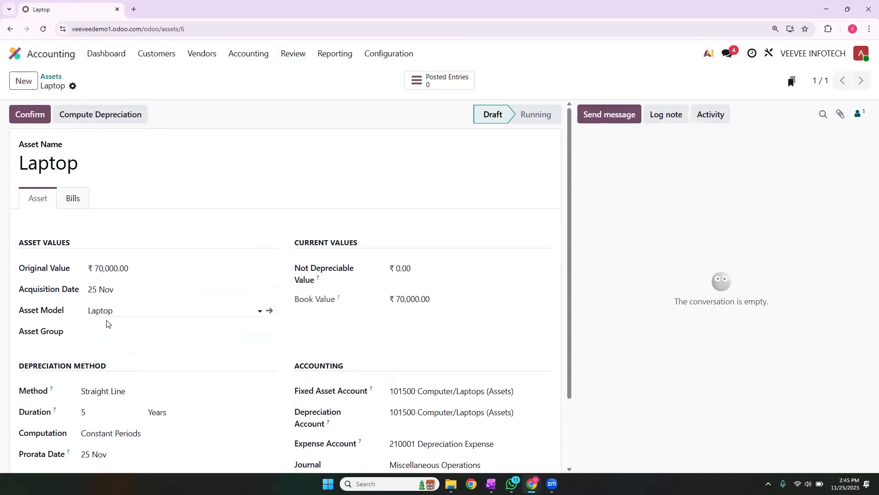
pyautogui.click(29, 117)
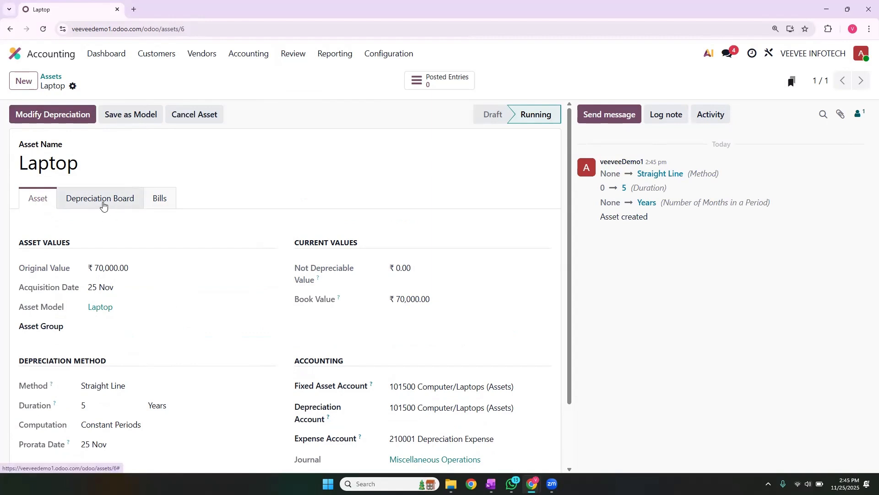
# Review the Laptop asset's depreciation board and check the automatic posting notice on its journal entry dated 31 March 2031
pyautogui.click(103, 204)
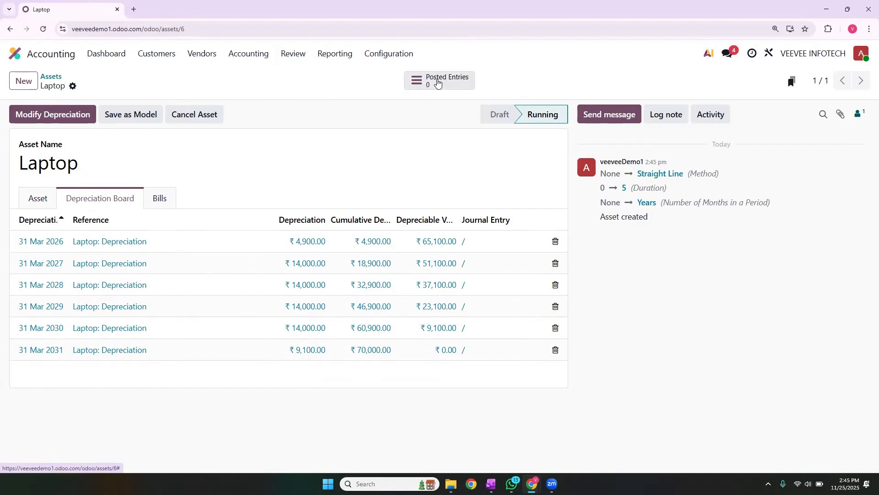
pyautogui.click(438, 81)
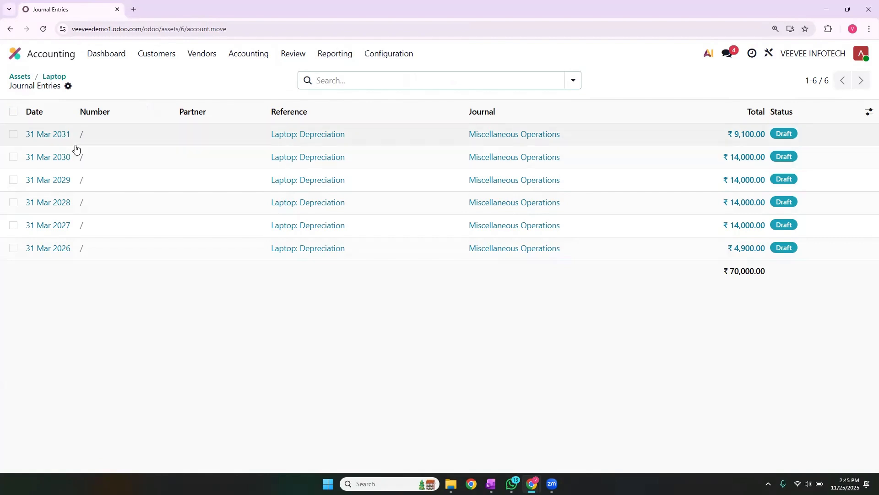
pyautogui.click(106, 141)
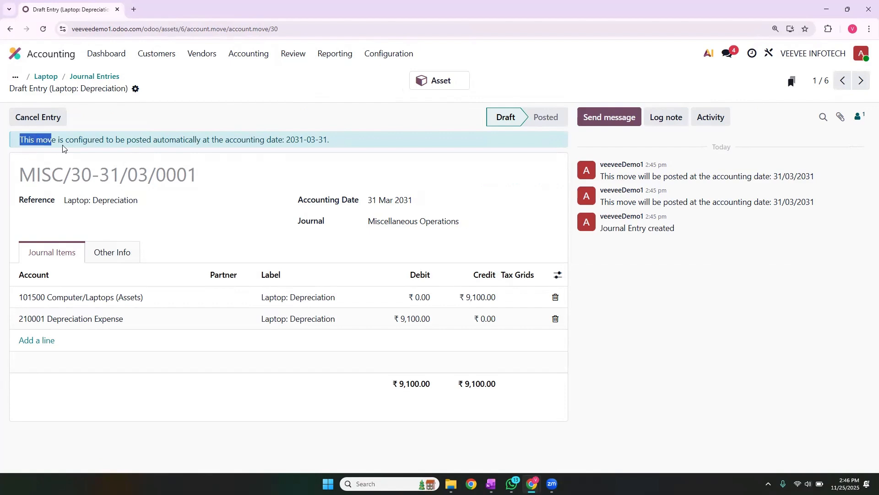
pyautogui.moveTo(18, 143); pyautogui.dragTo(348, 148)
pyautogui.click(349, 141)
# Return through the depreciation journal entries to the Laptop asset and show its main asset details
pyautogui.click(90, 78)
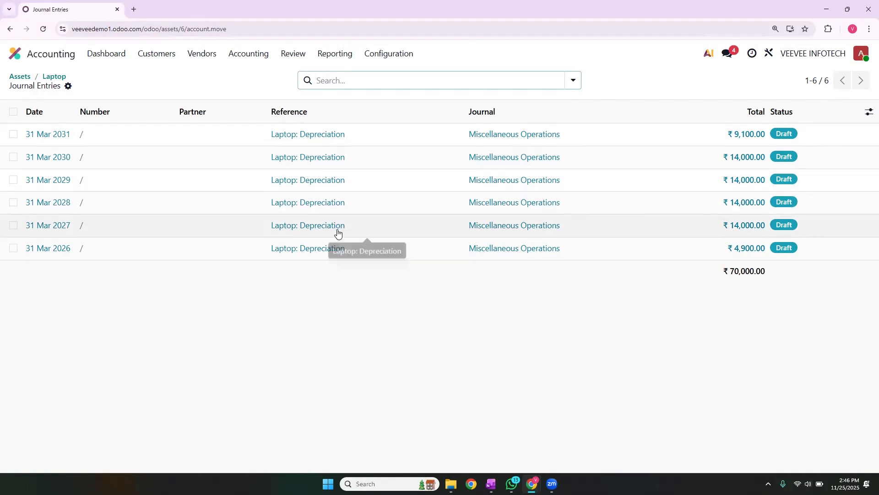
pyautogui.click(55, 80)
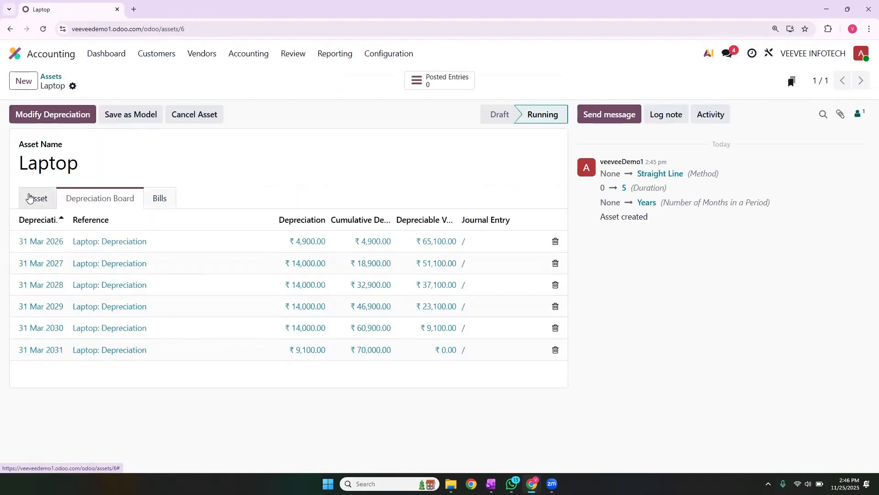
pyautogui.click(28, 197)
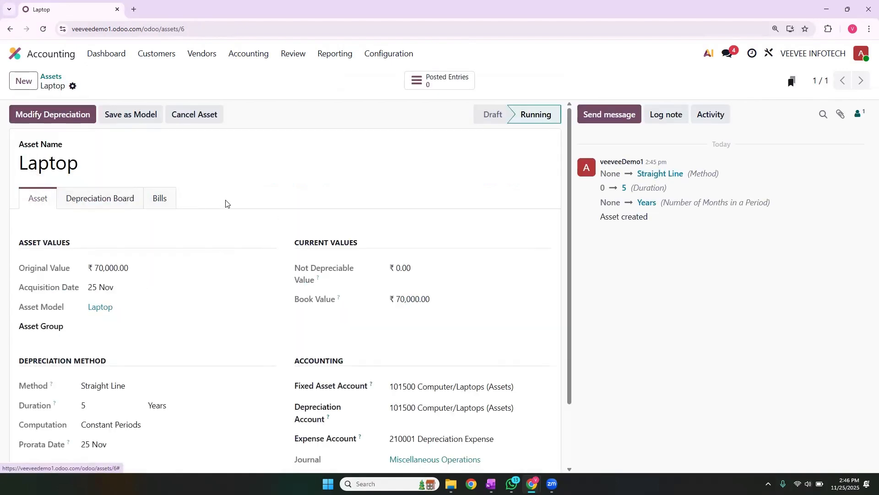